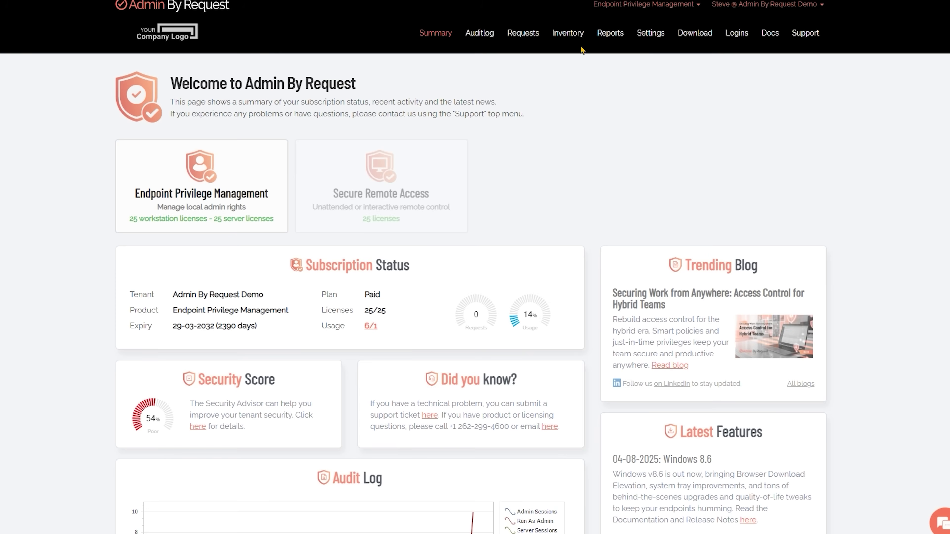
- View the computer Inventory, then scroll through the administrator Auditlog entries
click(568, 35)
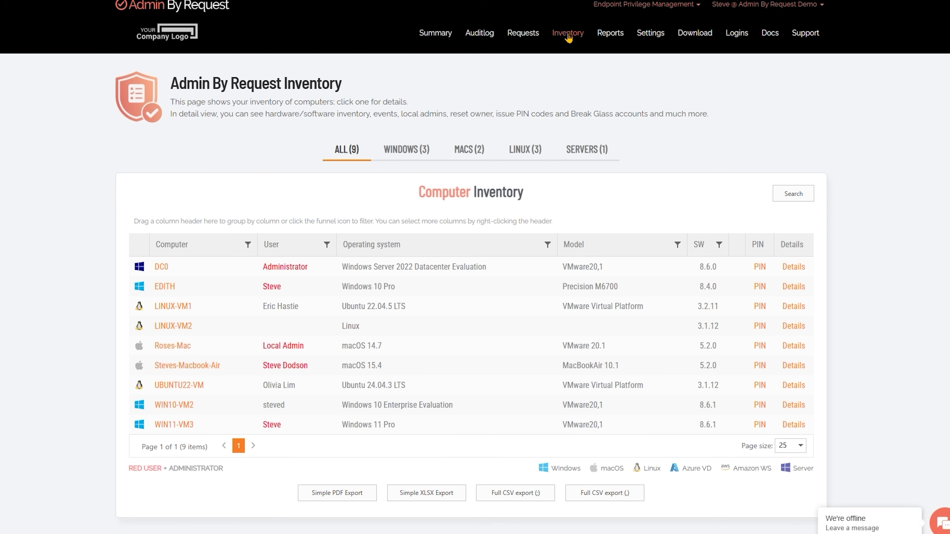
click(487, 34)
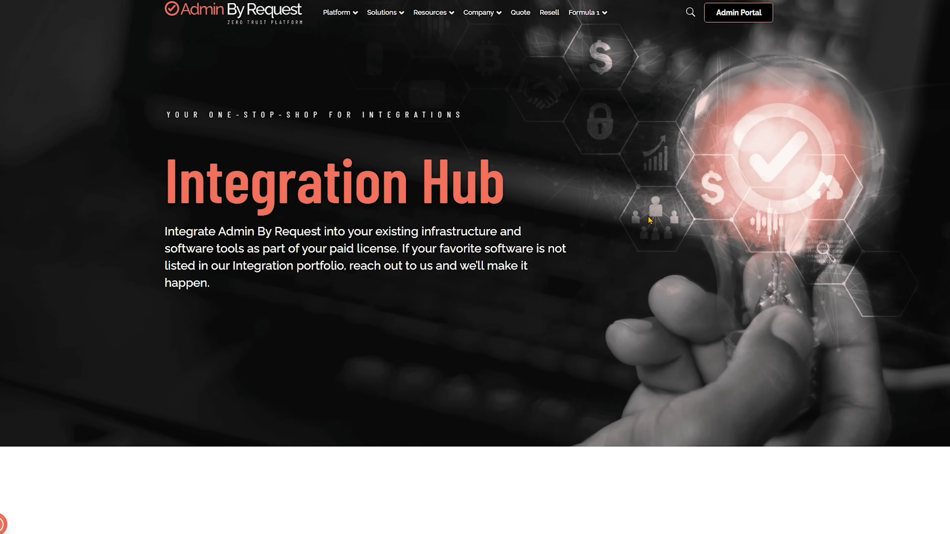
scroll(920, 317, down, 10)
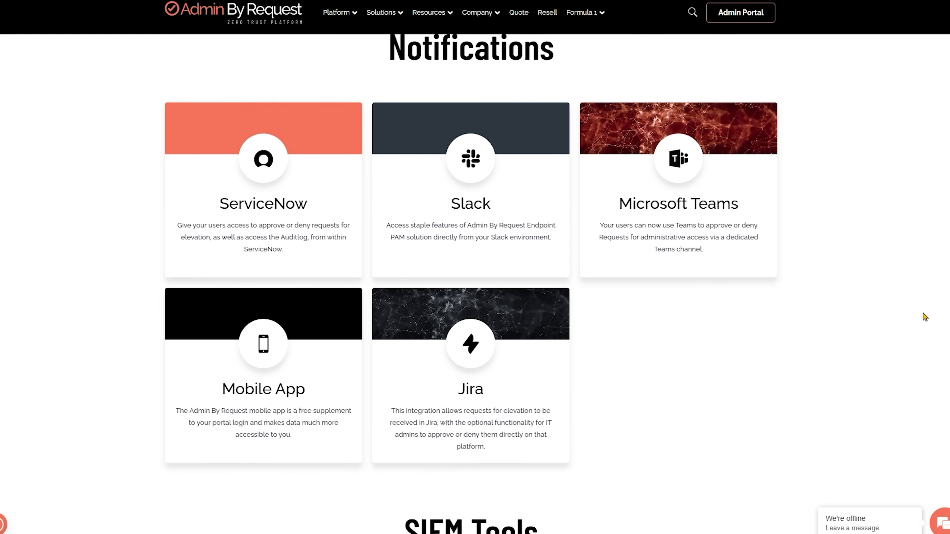
scroll(921, 317, down, 15)
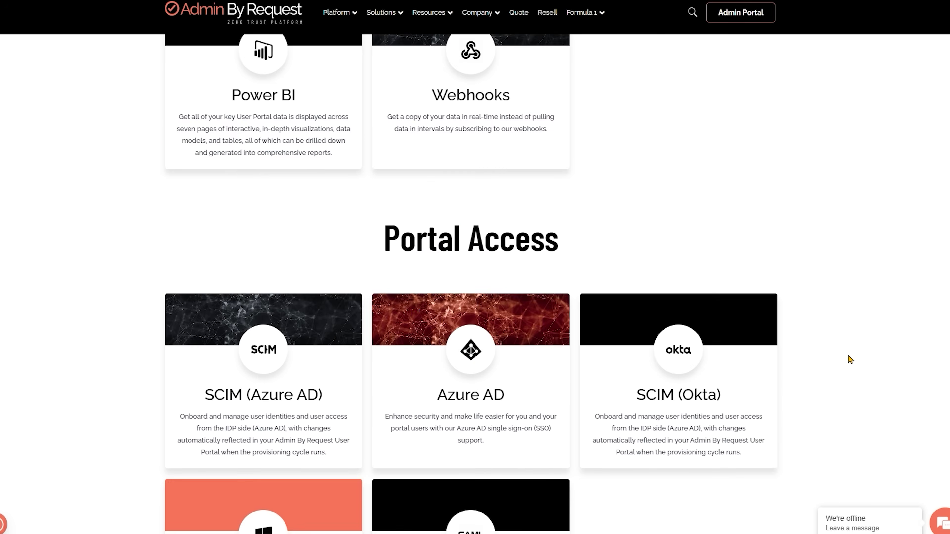
scroll(847, 352, down, 15)
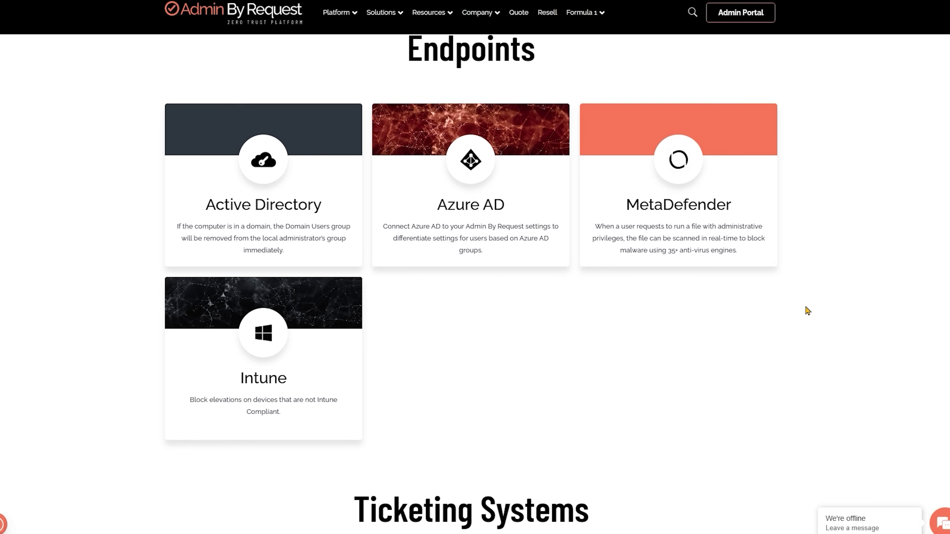
scroll(808, 310, down, 12)
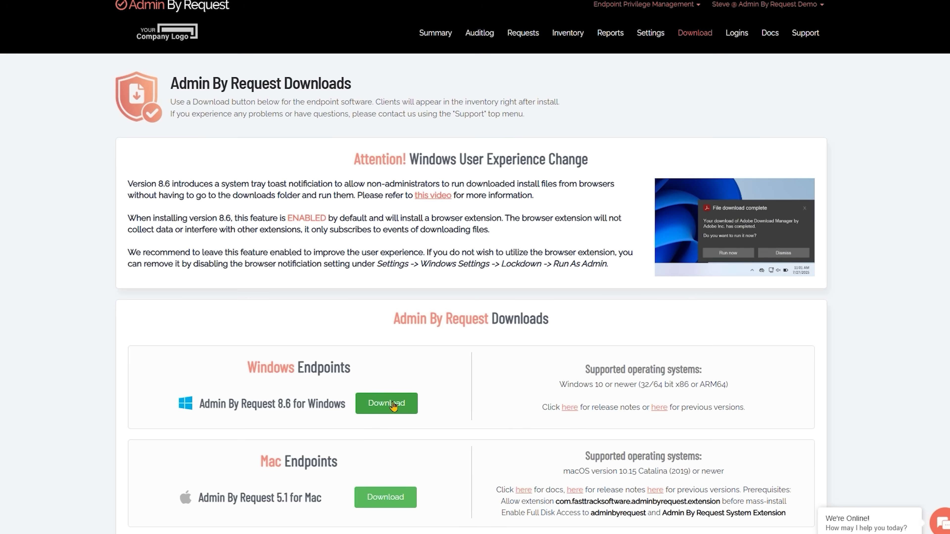
scroll(436, 403, down, 4)
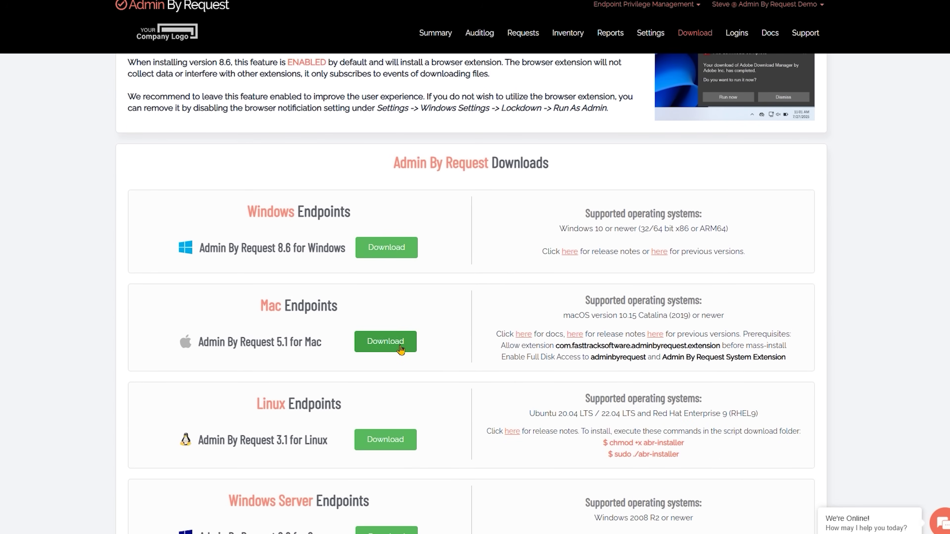
scroll(449, 419, down, 5)
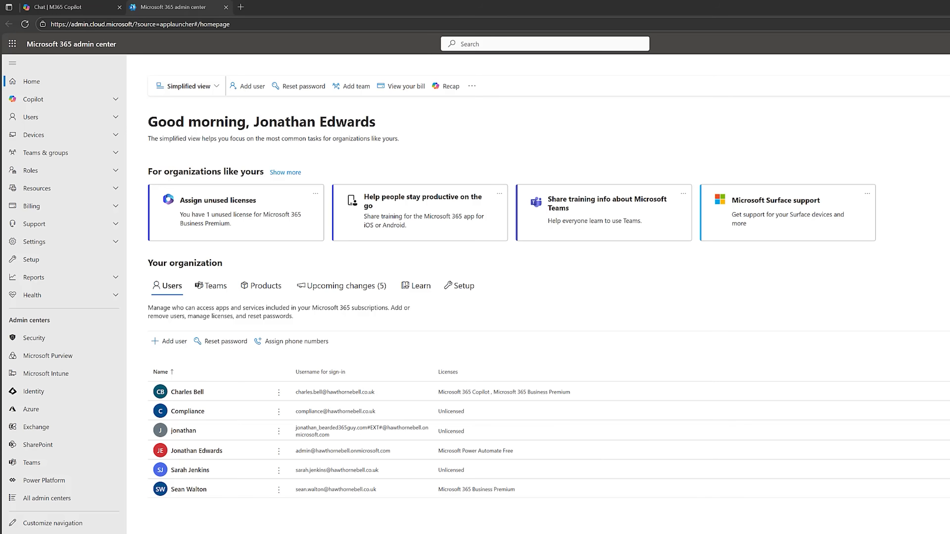
- Launch the Identity admin center (Microsoft Entra) from the Admin centers list
scroll(259, 445, down, 2)
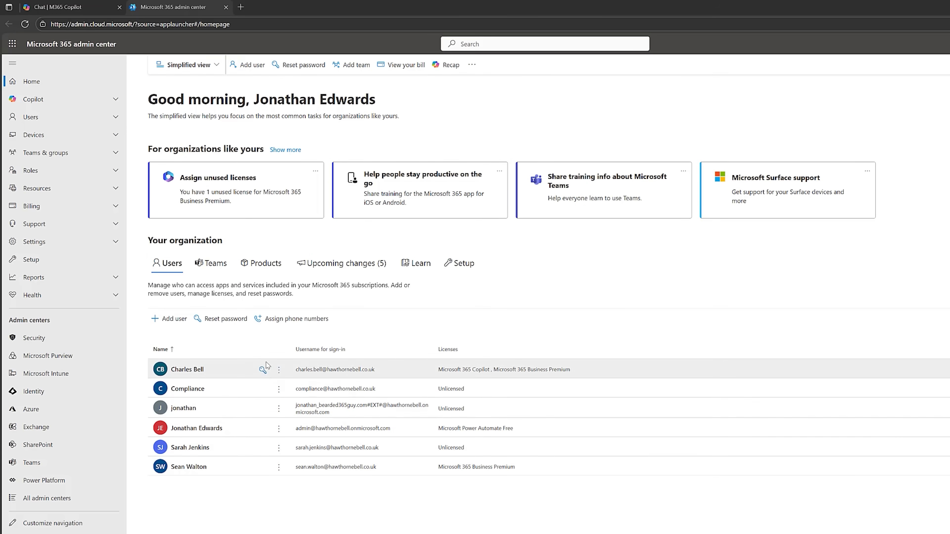
click(34, 393)
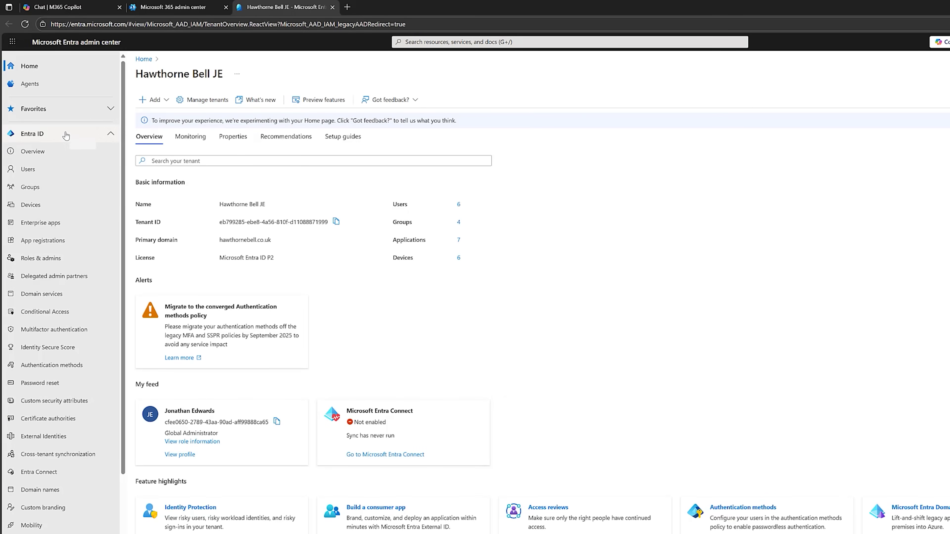
- Go to Authentication methods policies and open the Passkey (FIDO2) method settings
click(44, 367)
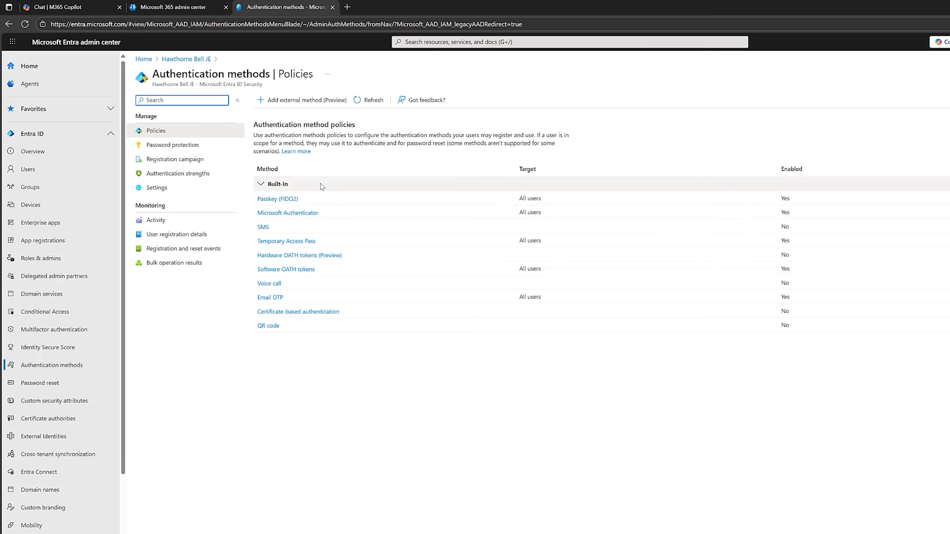
click(291, 201)
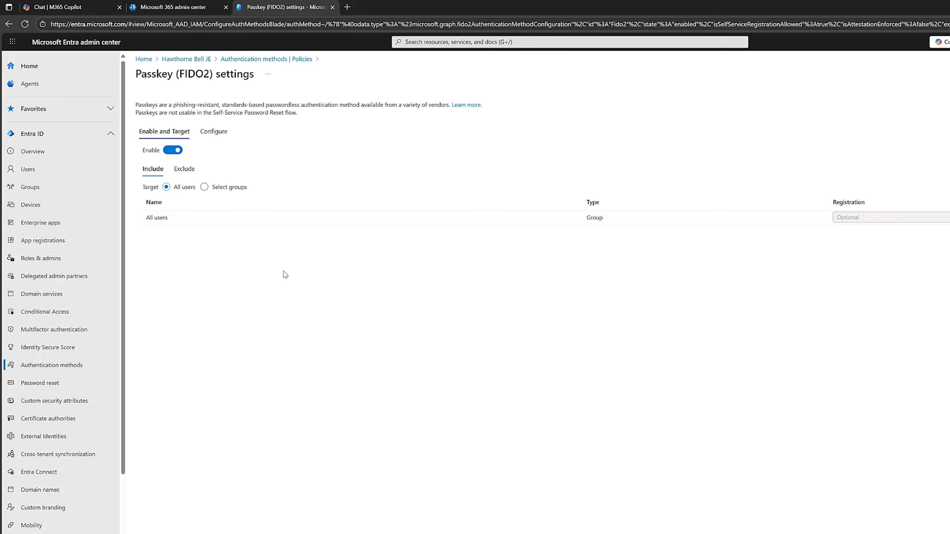
click(184, 169)
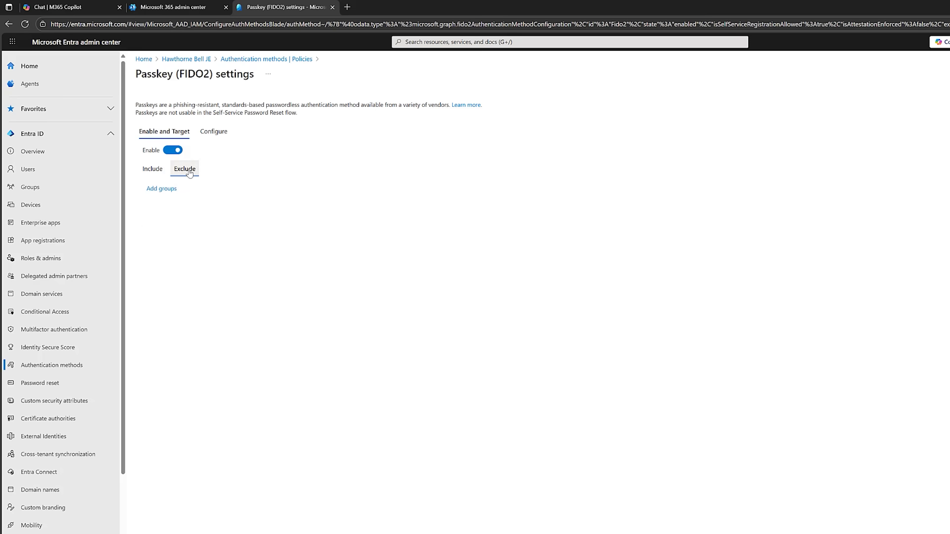
click(153, 169)
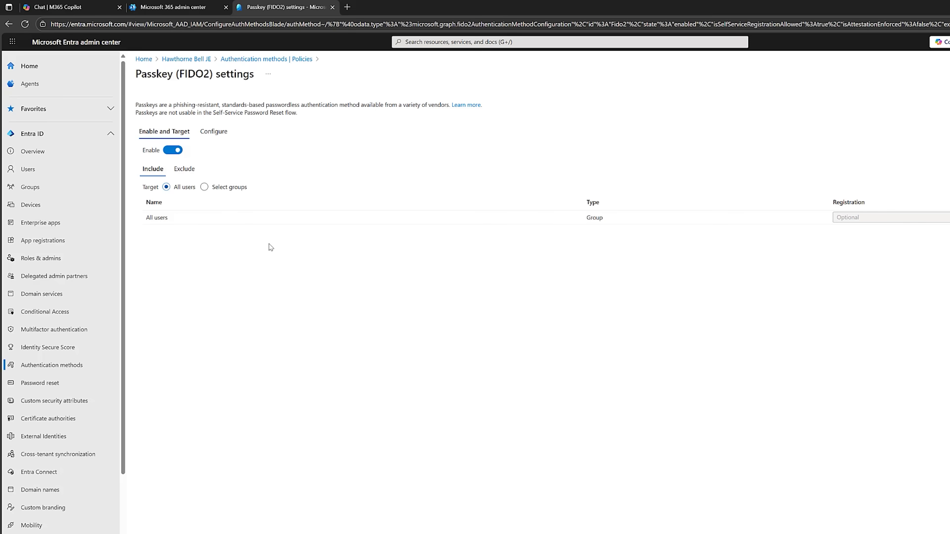
- Show the Passkey (FIDO2) Configure options for self-service setup, attestation and key restrictions
click(215, 133)
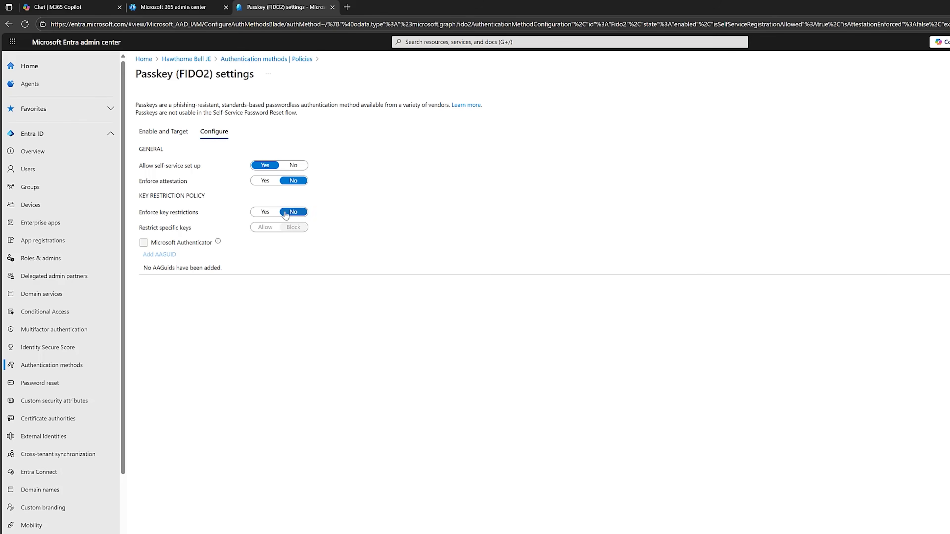
- Switch Enforce attestation and Enforce key restrictions to Yes, revert both to No, and close the blade
click(264, 181)
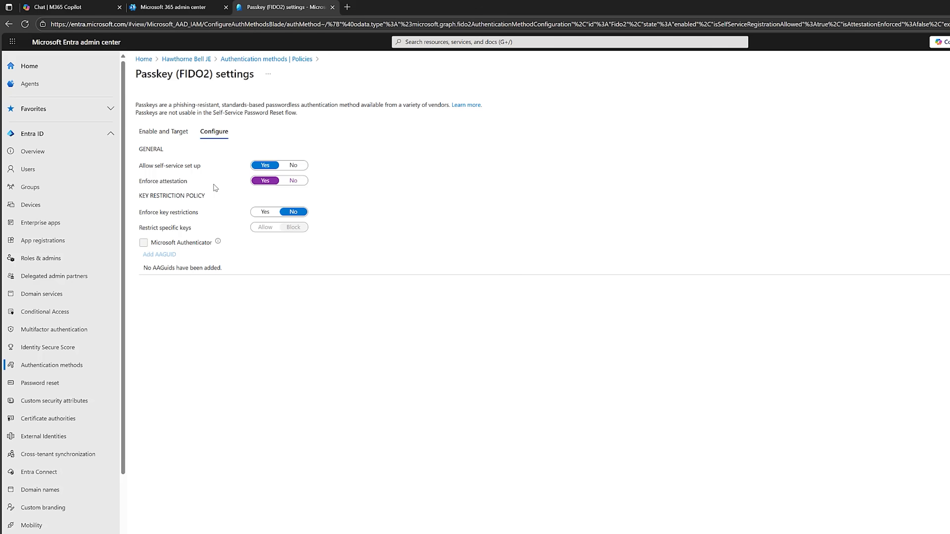
click(261, 213)
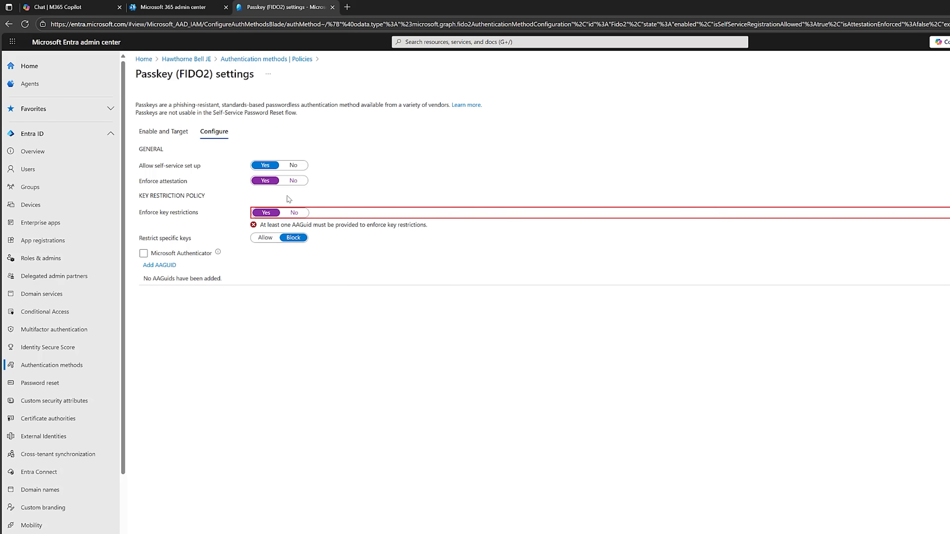
click(295, 182)
click(295, 213)
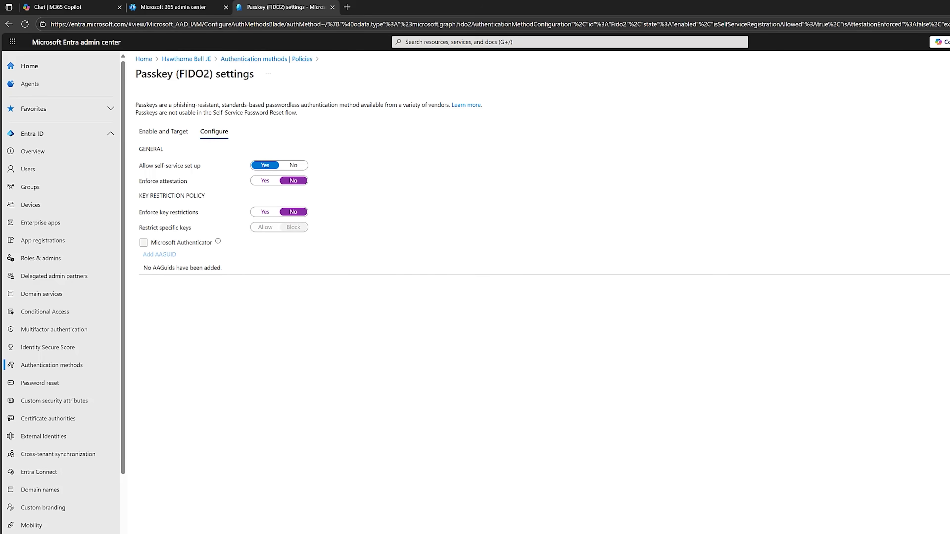
click(257, 510)
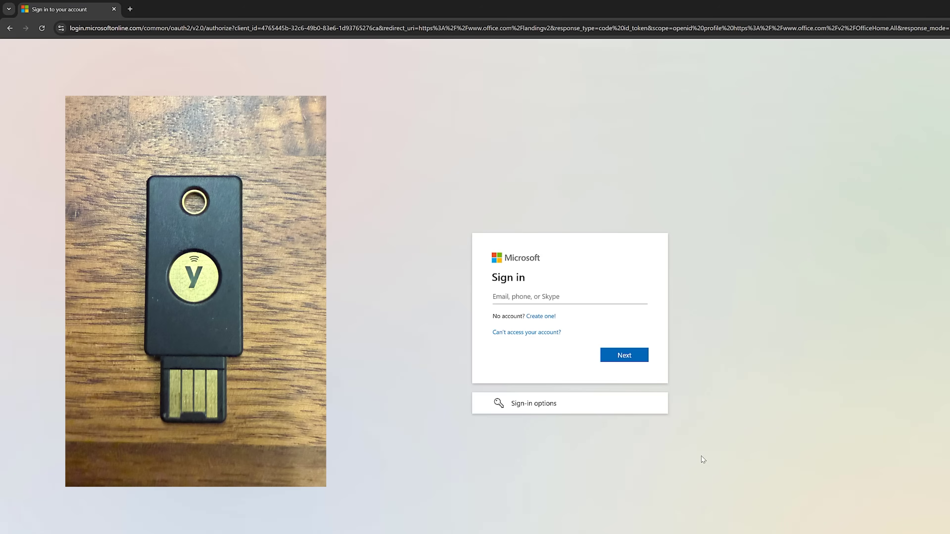
- Enter the user's email address in the sign-in box and continue to the password page
click(560, 296)
click(613, 356)
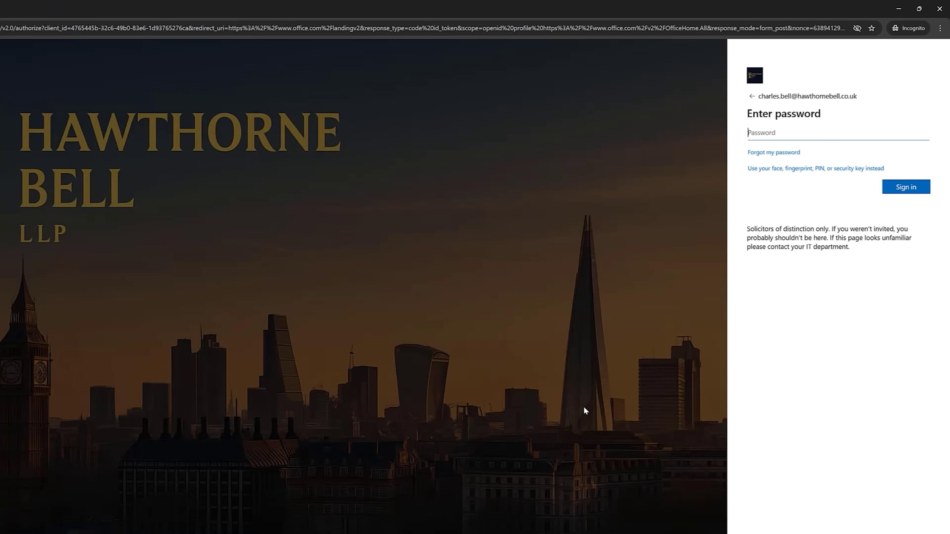
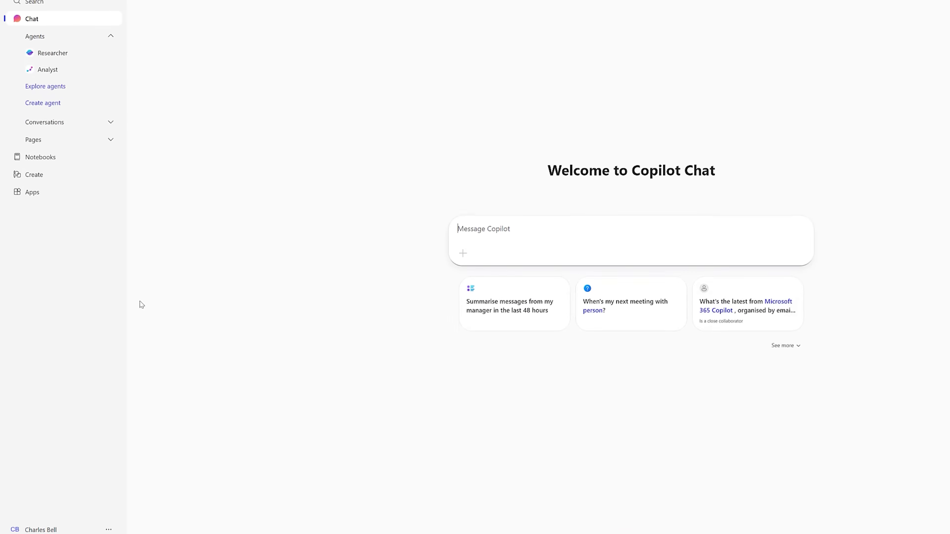
- Open the account overview from your profile name in the Copilot sidebar
click(35, 531)
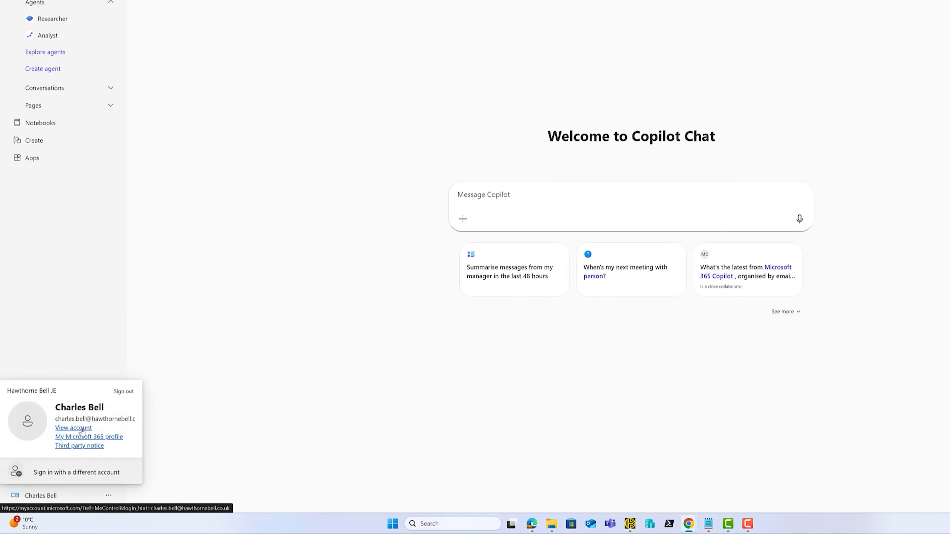
click(81, 437)
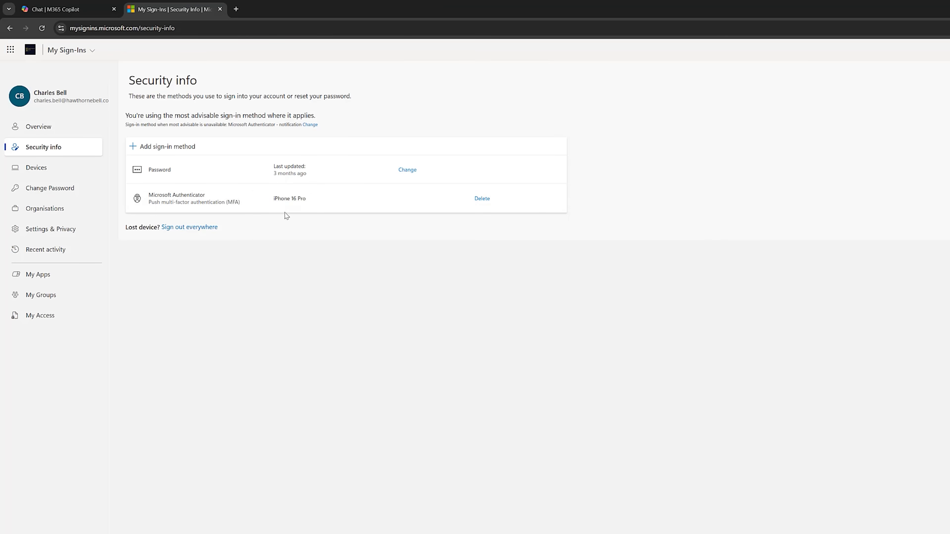
- Add a new sign-in method of type Security key, choosing a USB device
click(169, 146)
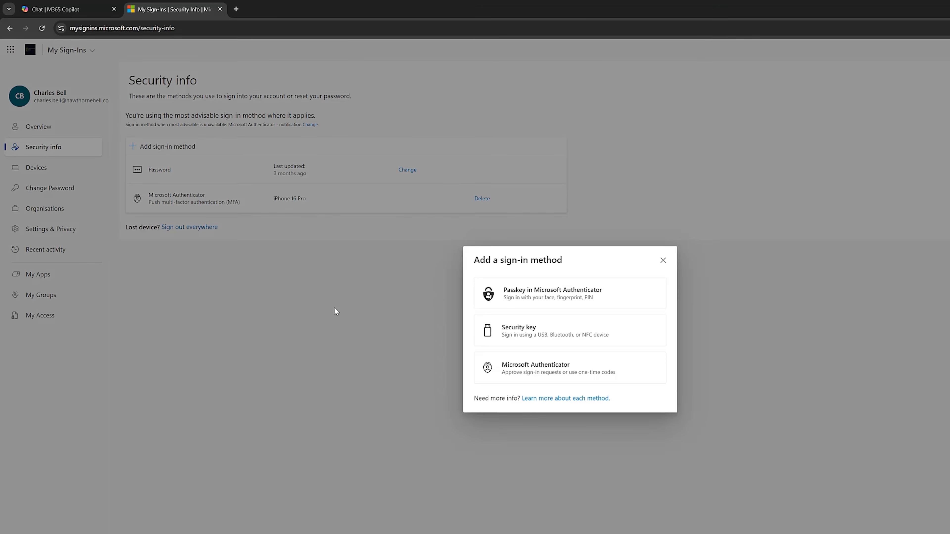
click(555, 339)
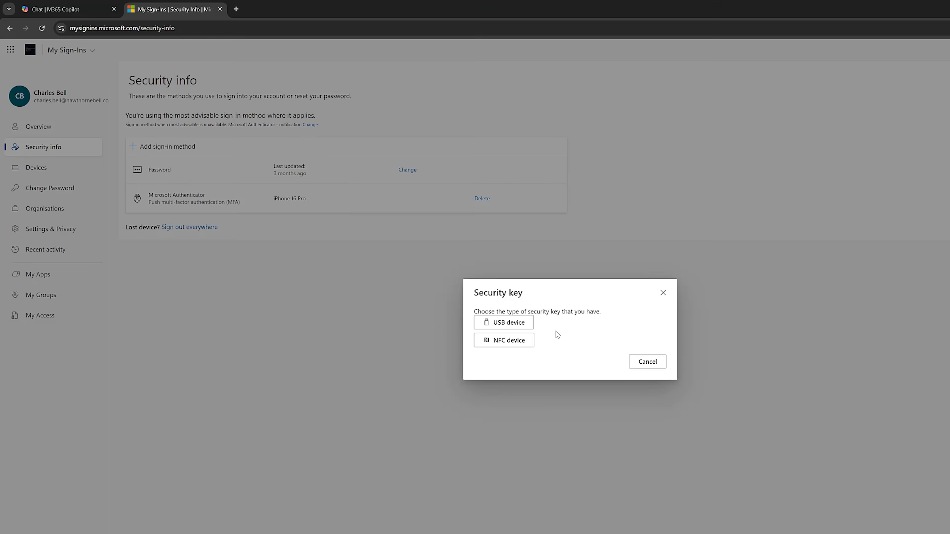
click(519, 325)
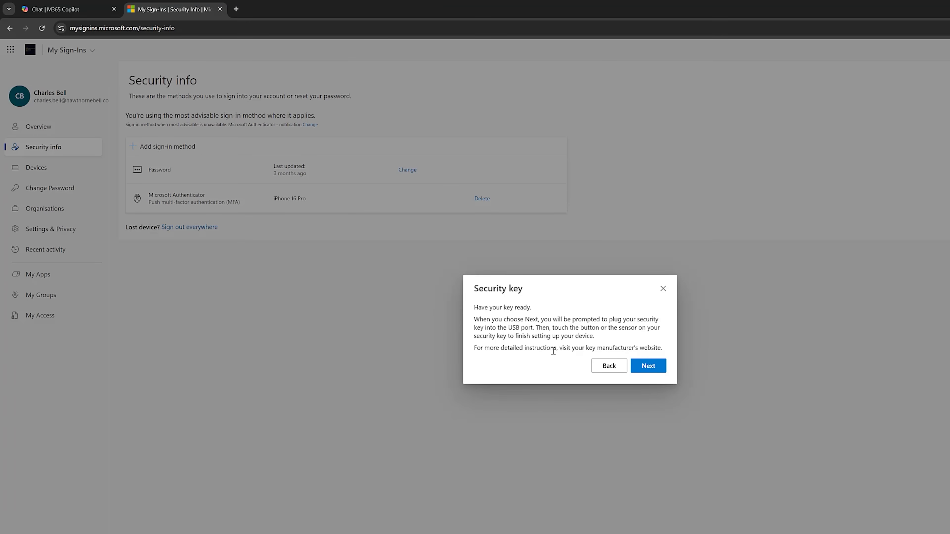
- Approve security key setup in Windows Security and enter the key's PIN
click(650, 369)
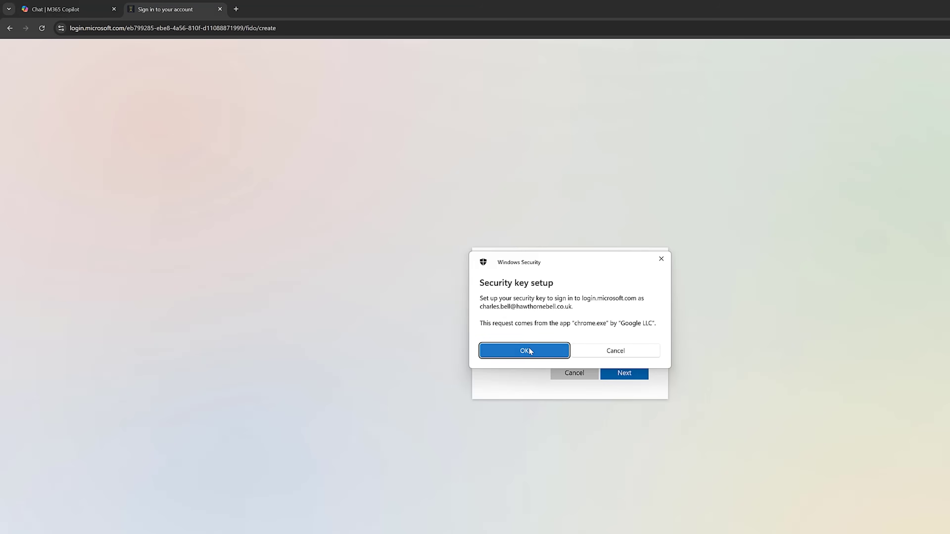
click(529, 350)
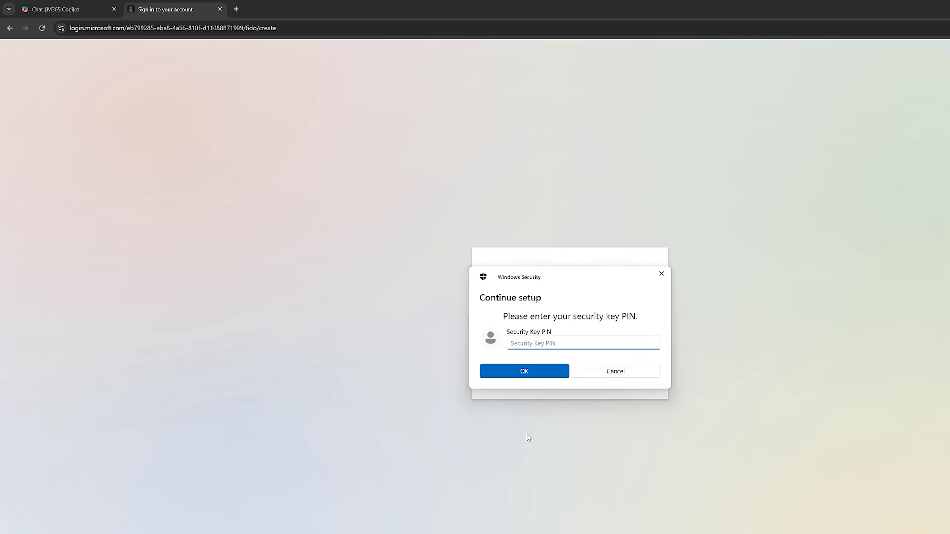
text(********)
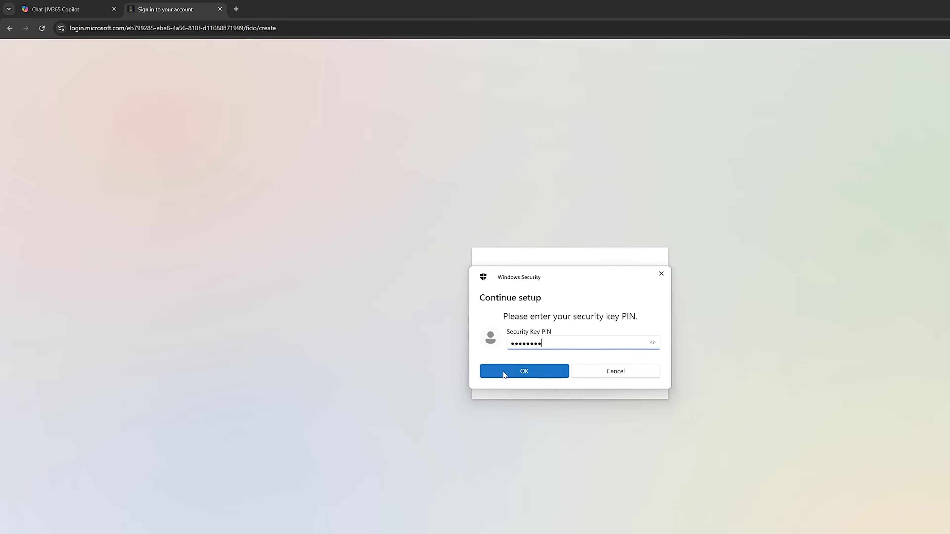
click(504, 375)
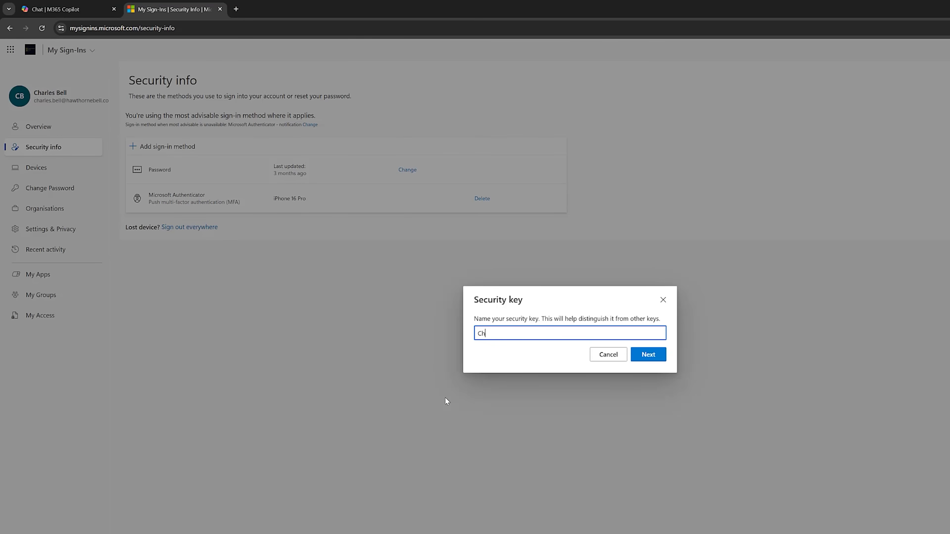
- Confirm the security key's name and finish the setup
key(Return)
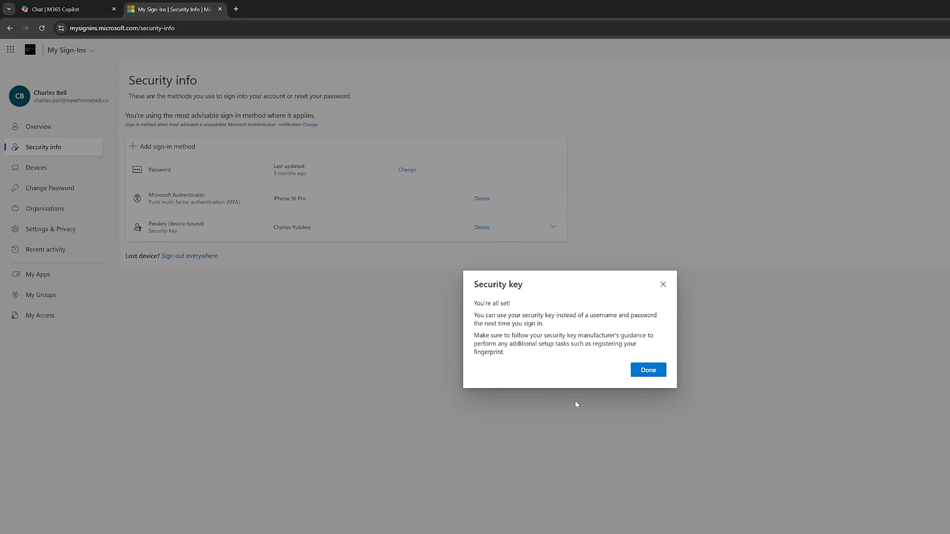
click(658, 371)
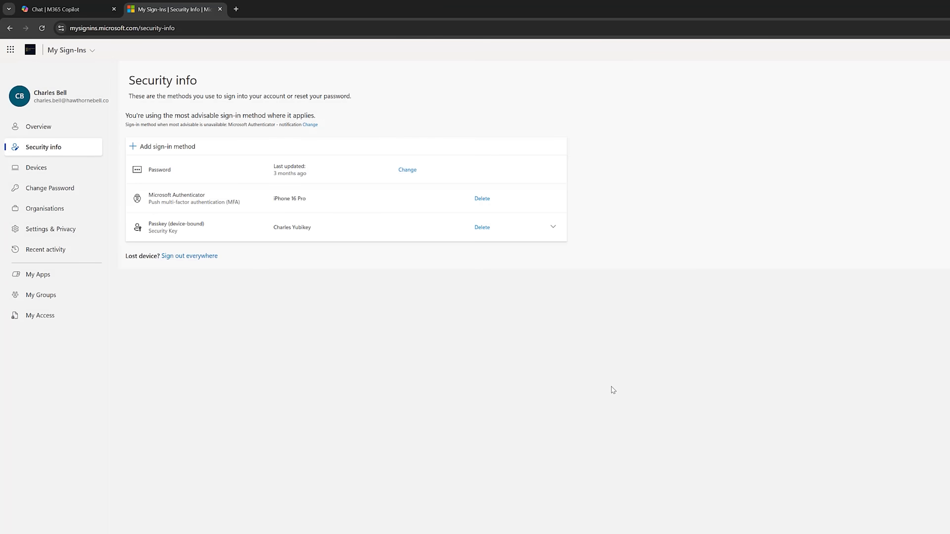
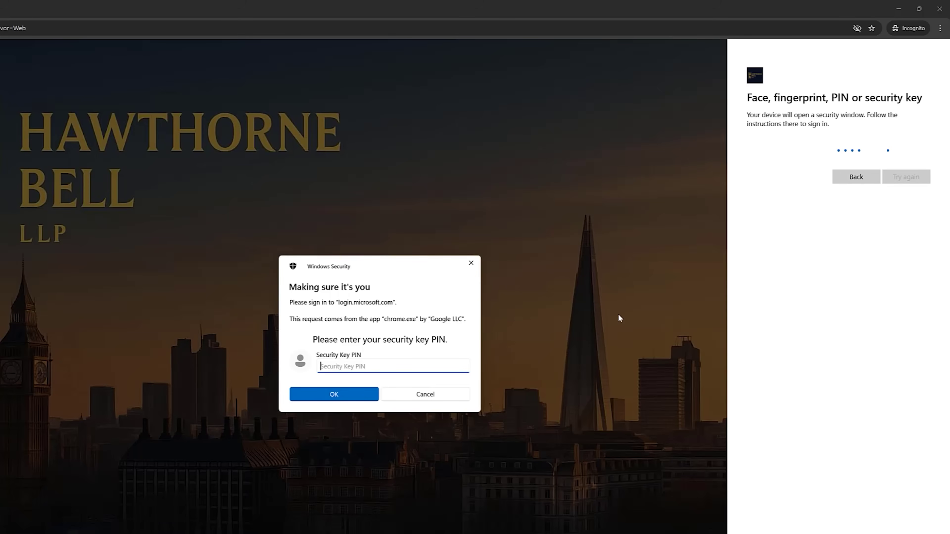
- Submit the security key PIN in Windows Security to complete the Microsoft 365 sign-in
text(••••••••)
key(Return)
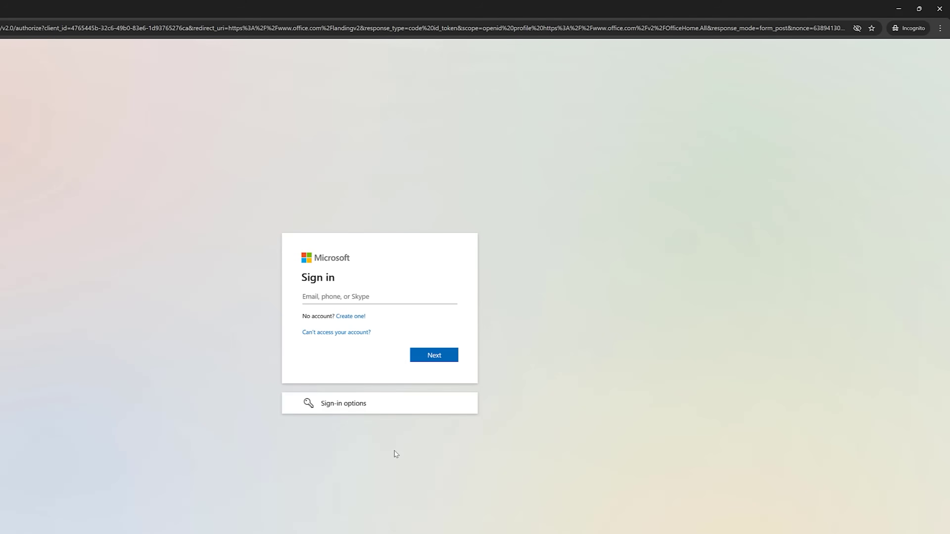
- Sign in with the user's email address and the security key PIN to return to Copilot Chat
key(ctrl+v)
click(447, 360)
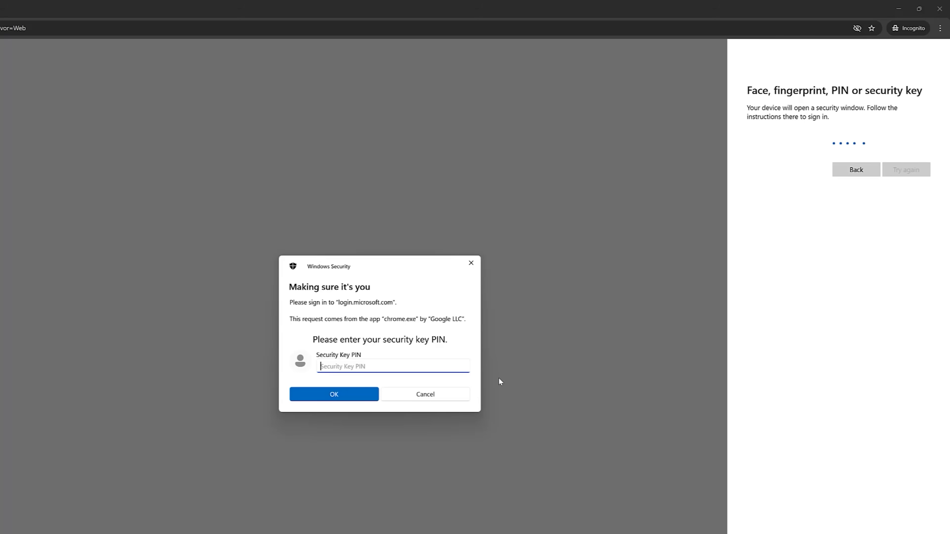
text(•••••••)
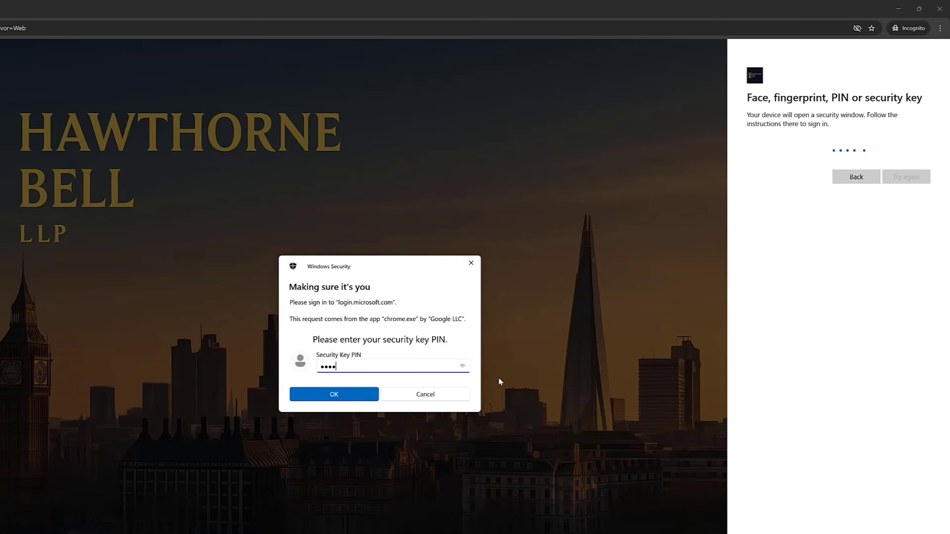
text(•)
key(Return)
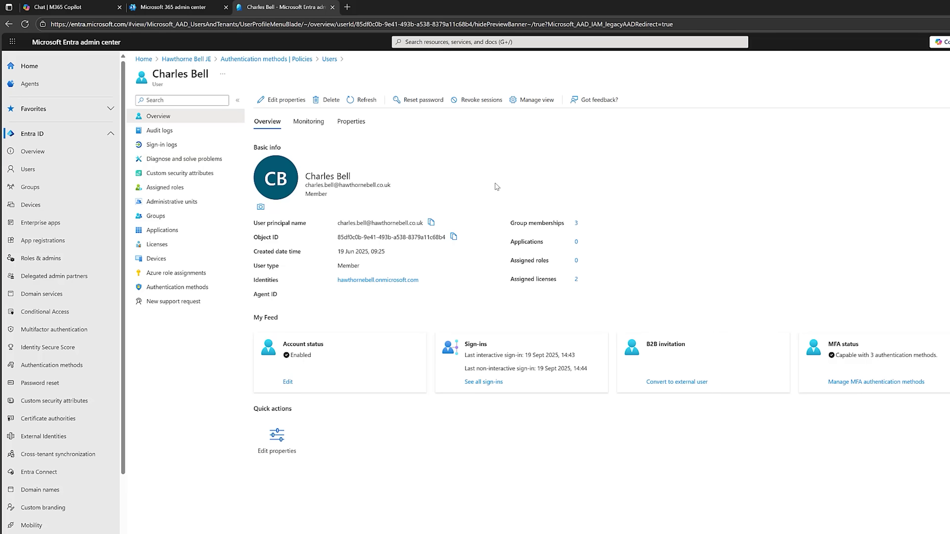
- View the user's registered authentication methods in Entra
click(183, 288)
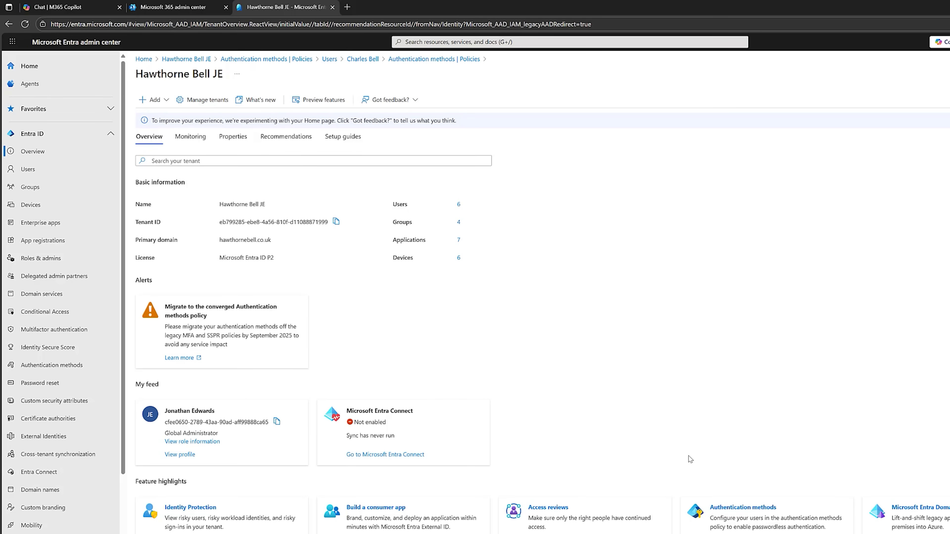
- Check the Temporary Access Pass policy's lifetime and length settings, then go to All users
click(62, 365)
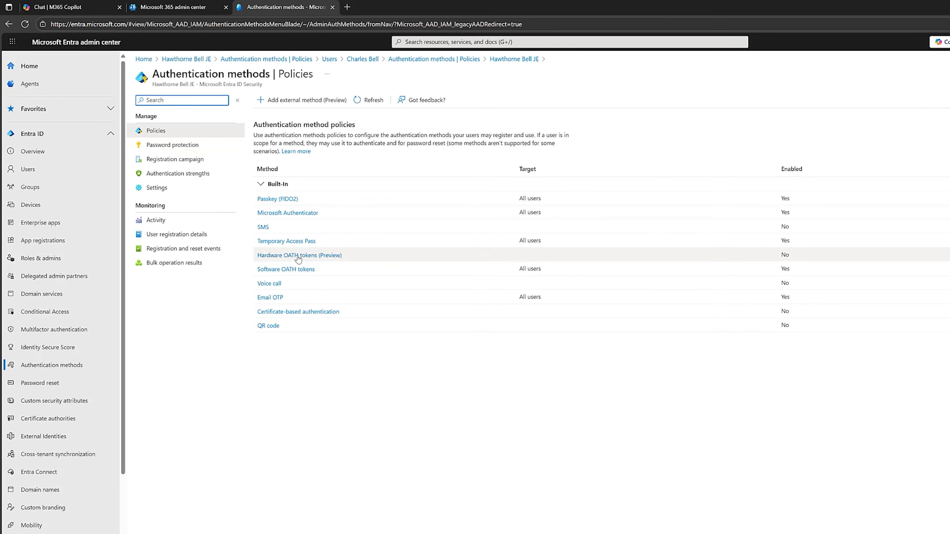
click(303, 243)
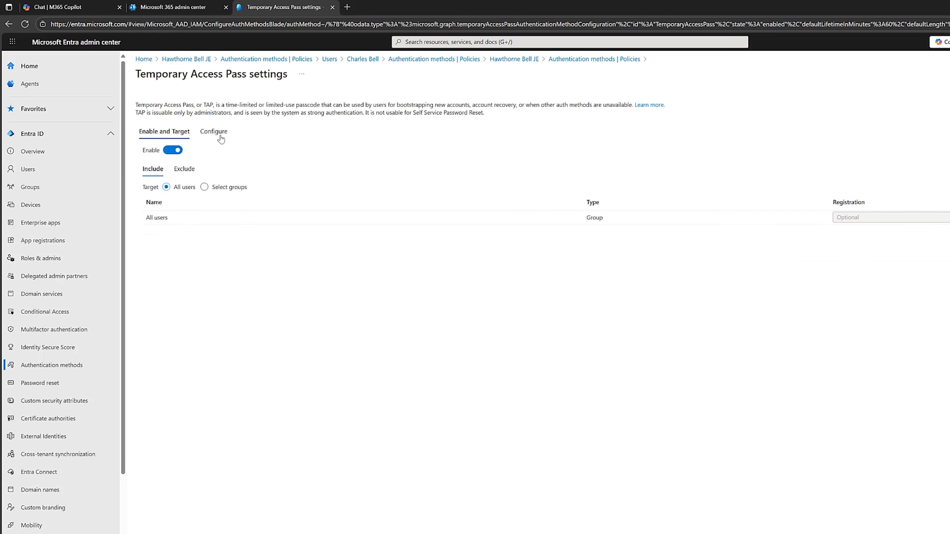
click(218, 133)
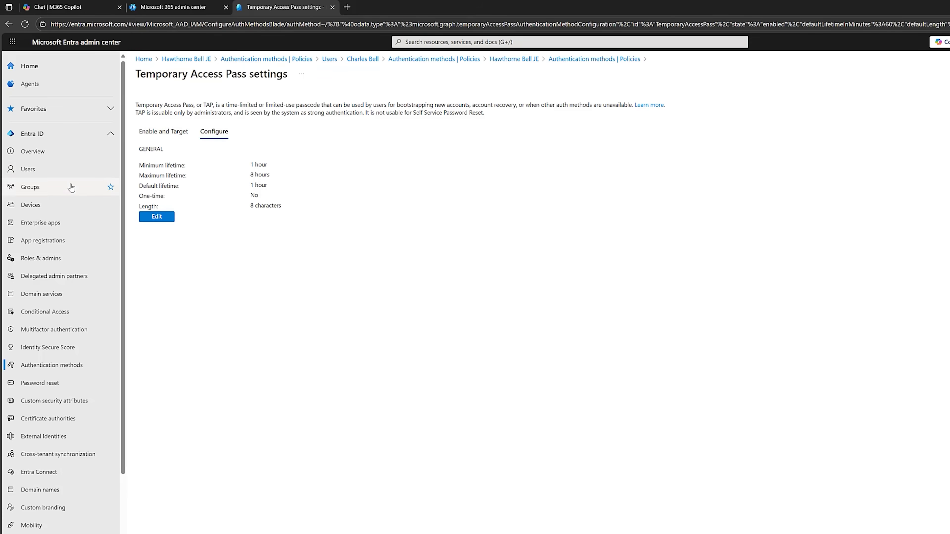
click(51, 174)
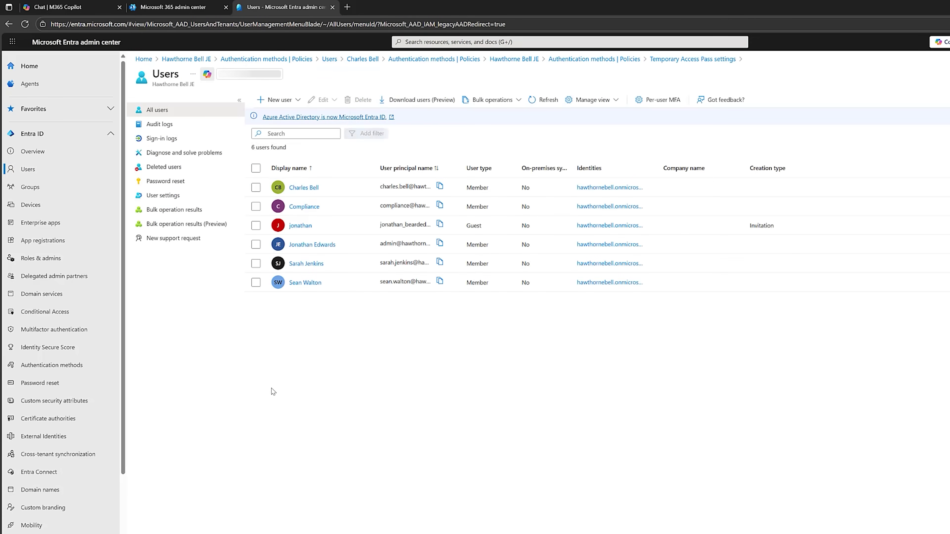
- Add a one-hour Temporary Access Pass to the user's authentication methods and copy the pass
click(316, 189)
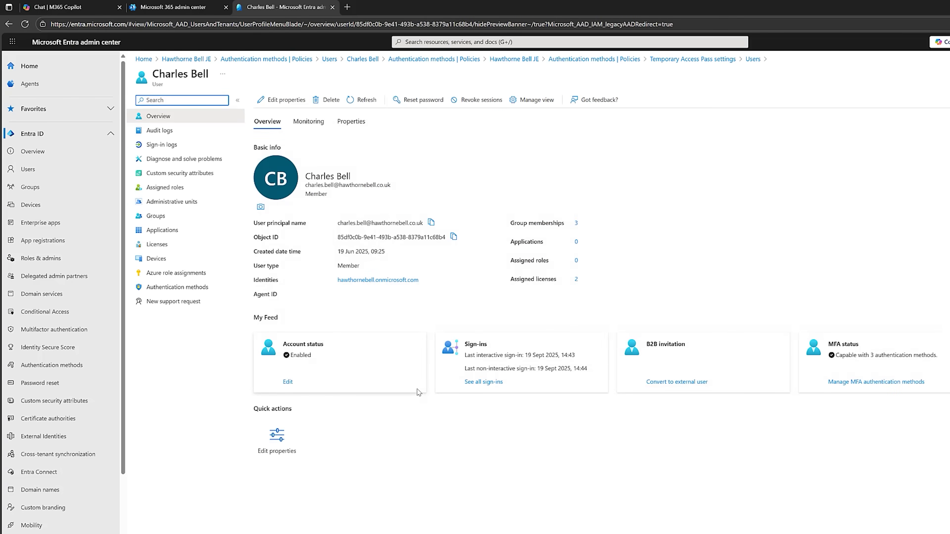
click(176, 287)
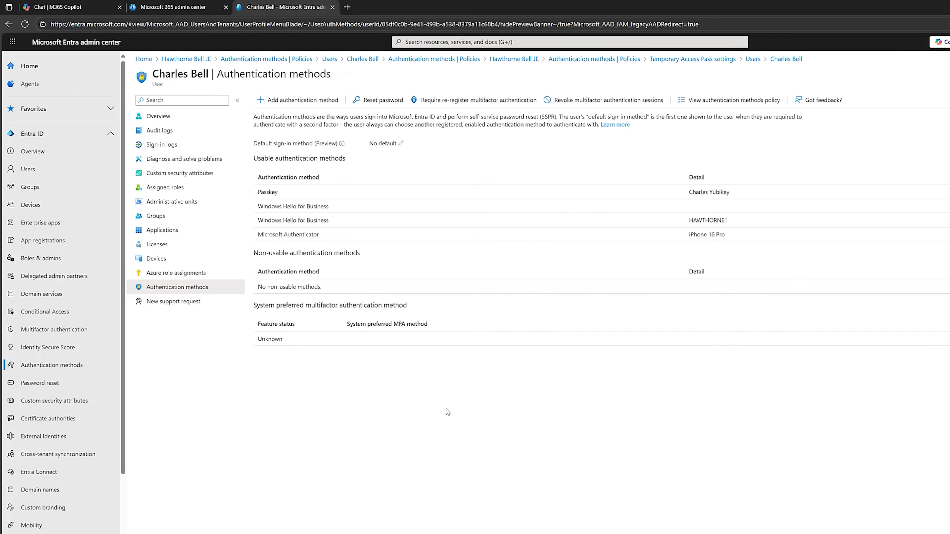
click(273, 100)
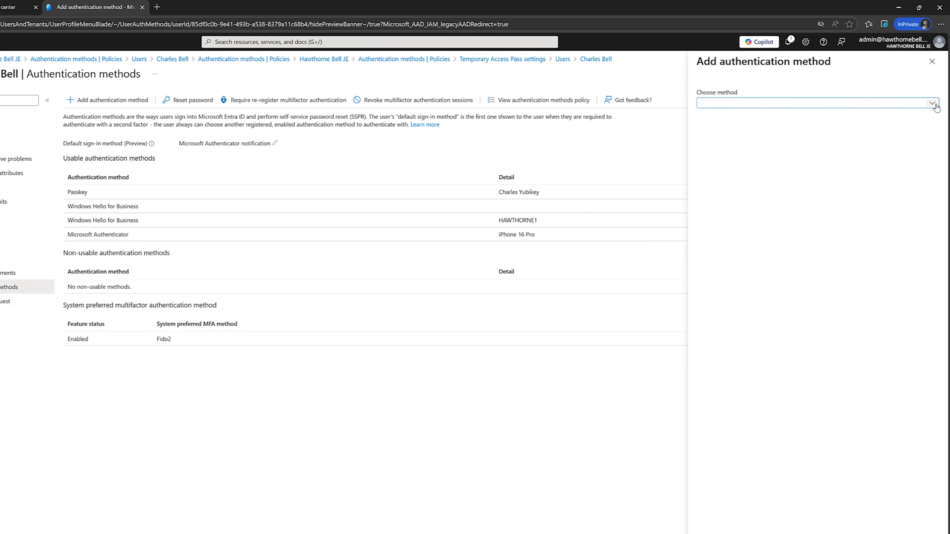
click(932, 103)
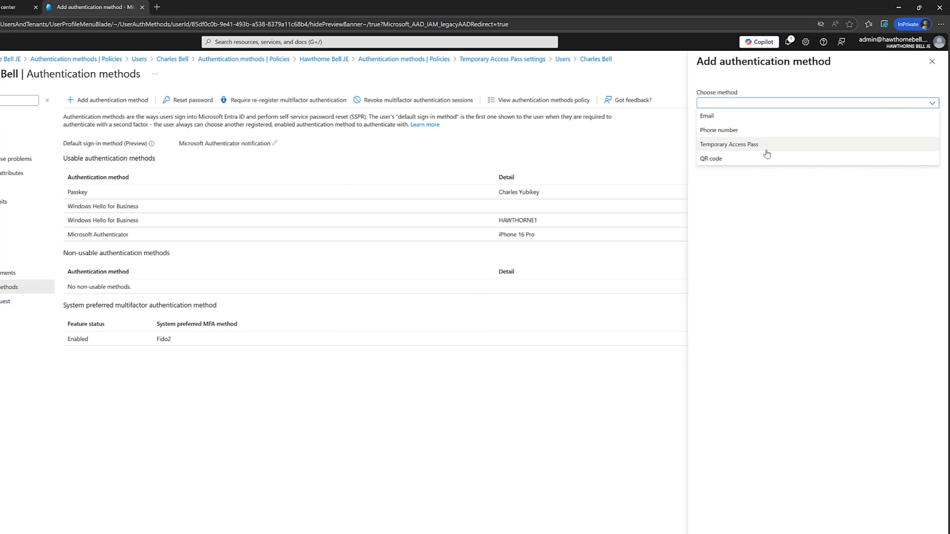
click(761, 144)
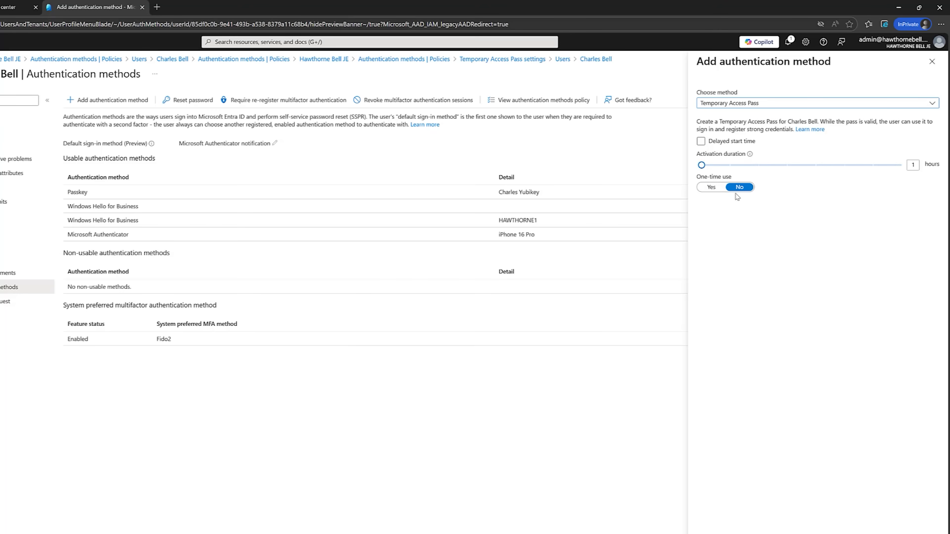
click(758, 508)
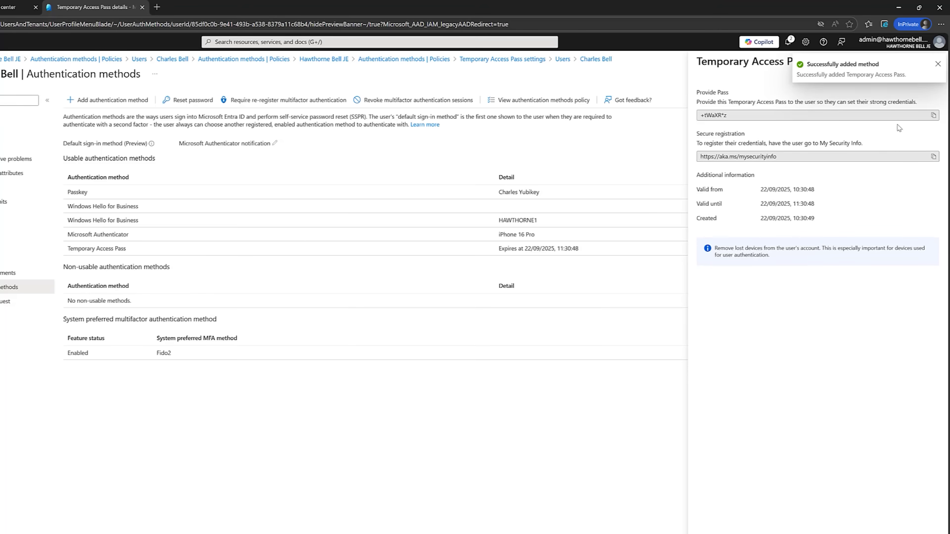
click(932, 115)
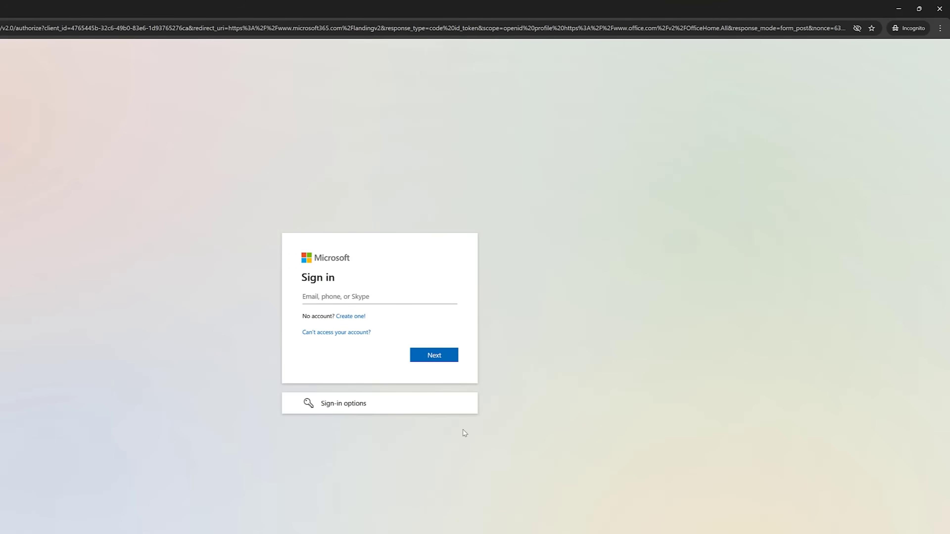
- Enter the user's email so sign-in asks for the Temporary Access Pass
key(ctrl+v)
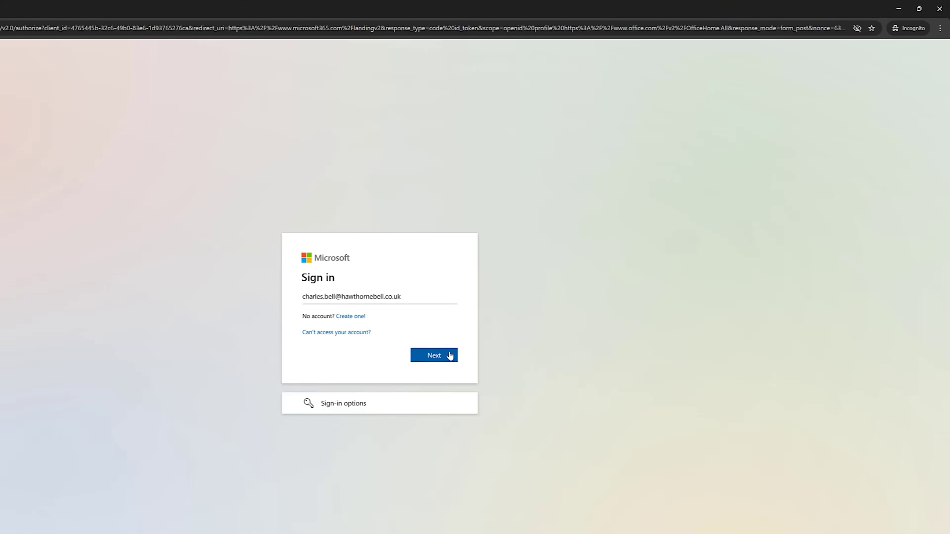
click(450, 356)
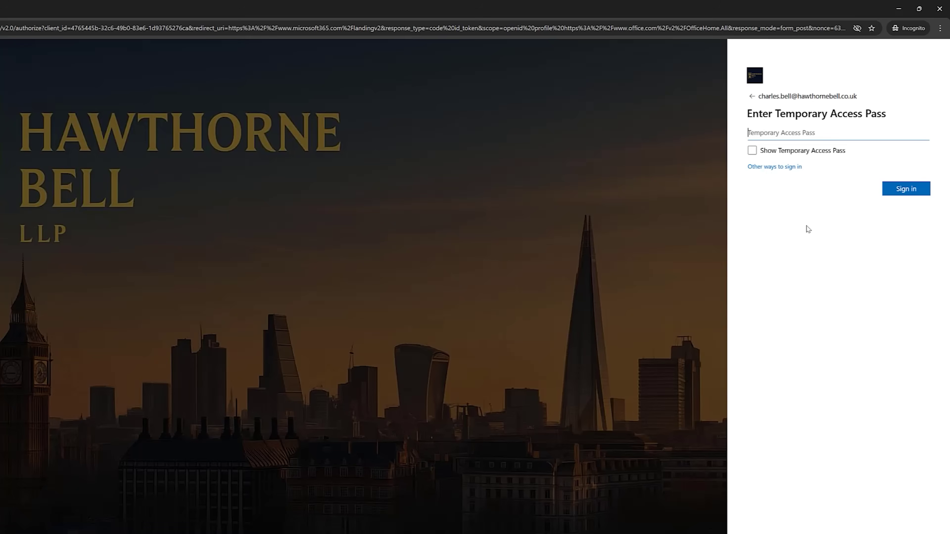